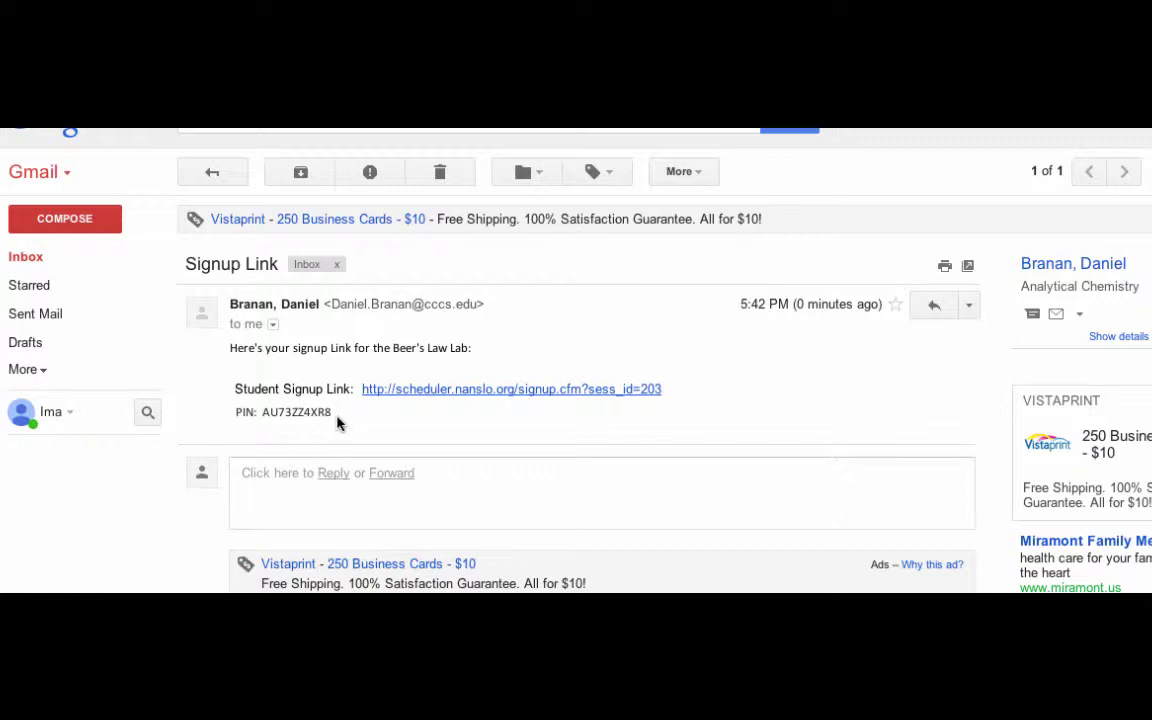
Select and copy the PIN shown in the Beer's Law Lab Signup Link email.
double_click(308, 411)
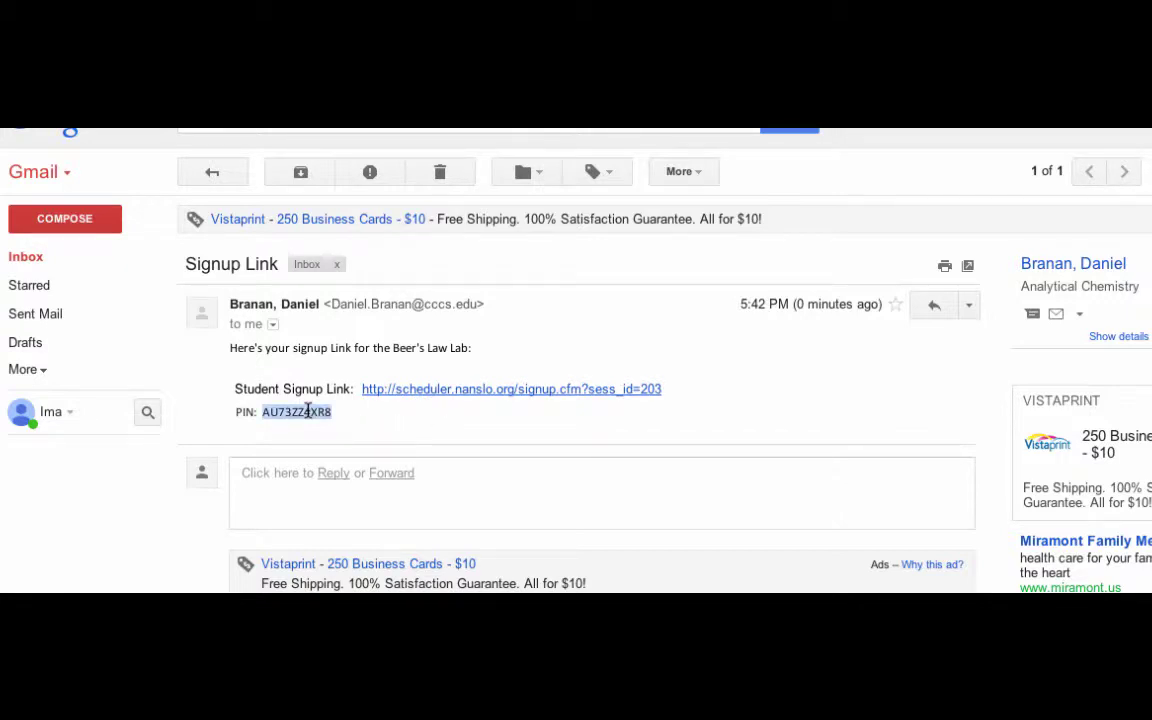
right_click(308, 411)
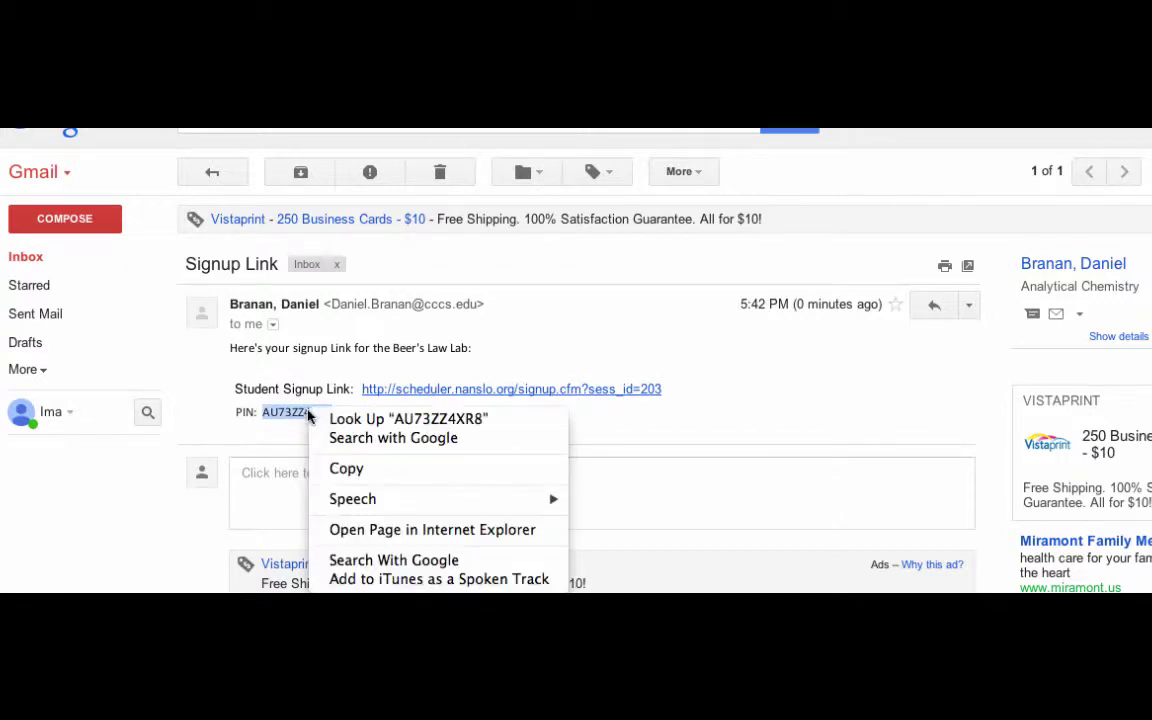
left_click(349, 470)
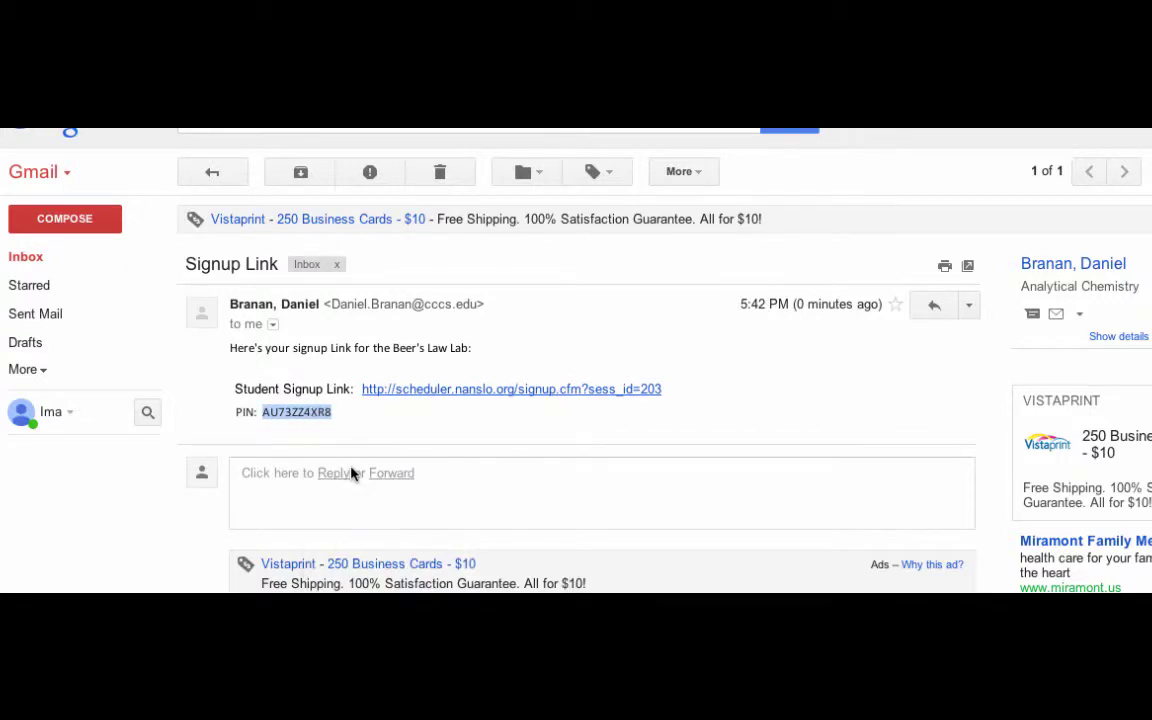
Follow the Student Signup Link in the email to the NANSLO Beer's Law - Short registration page.
left_click(463, 399)
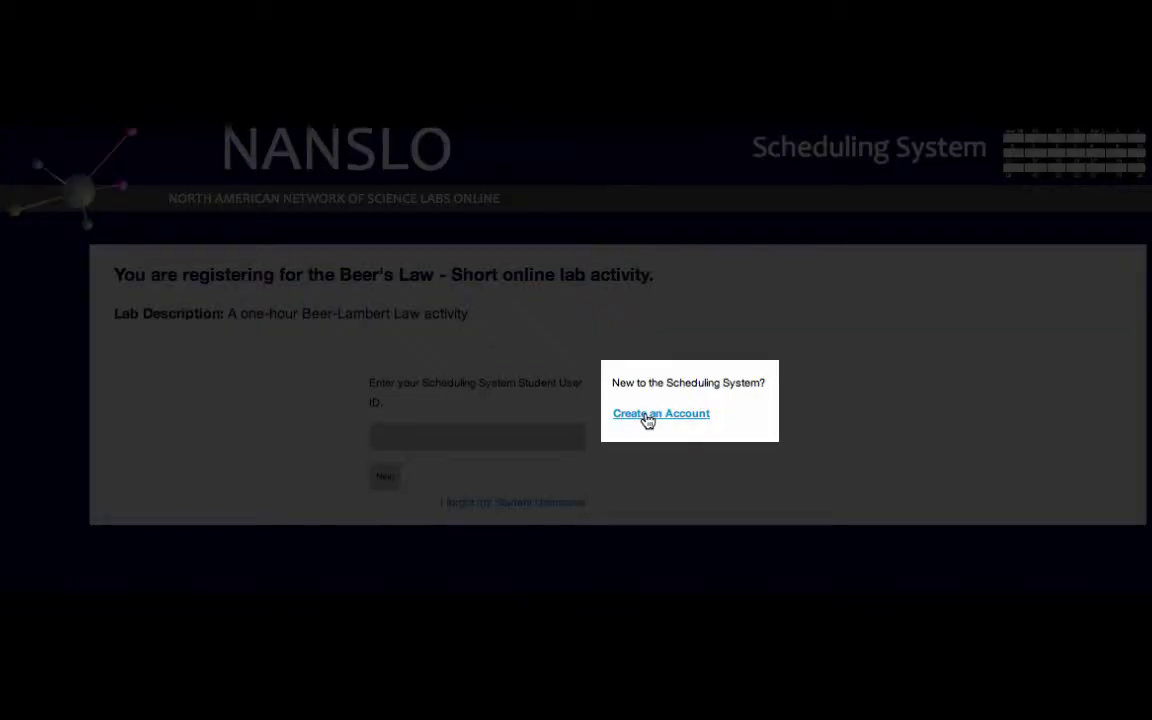
Start a new student account and enter the student's preferred e-mail, leaving Alternate e-mail blank.
left_click(648, 415)
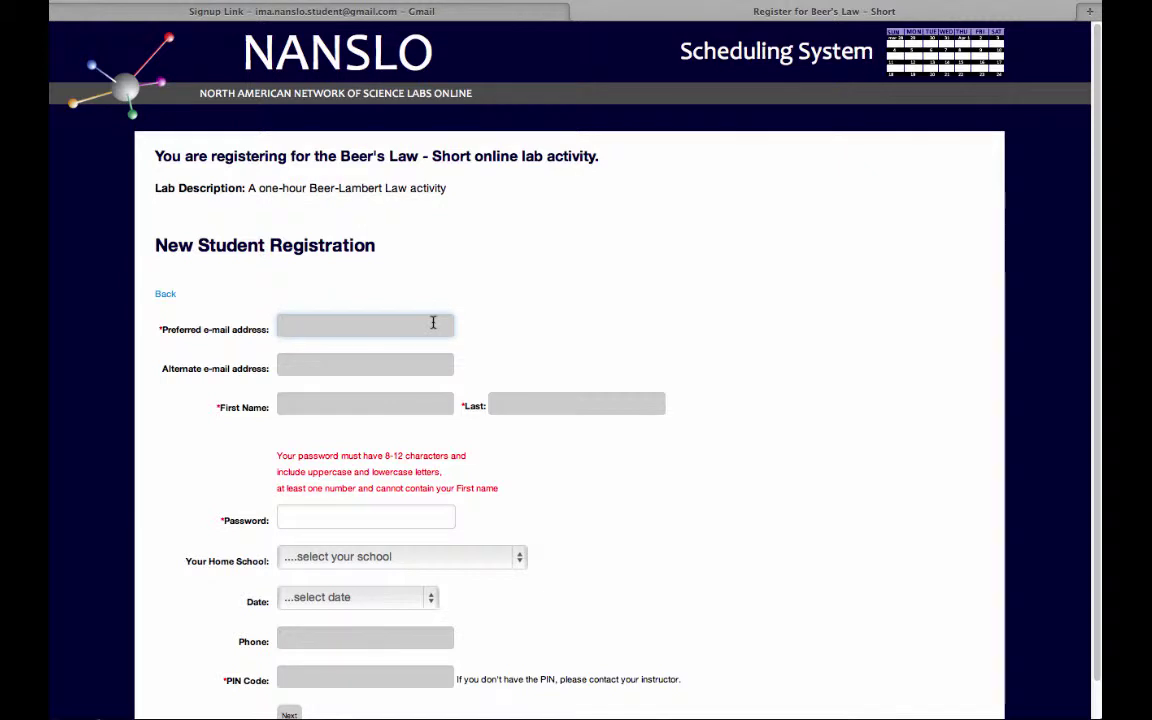
left_click(433, 323)
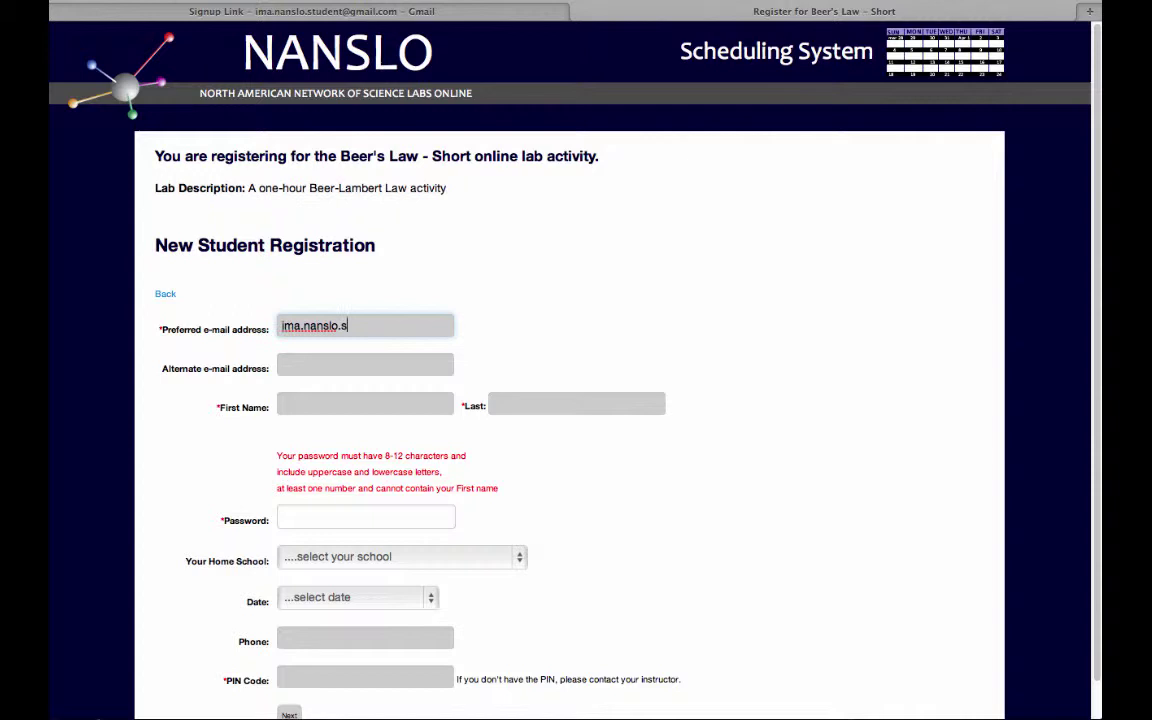
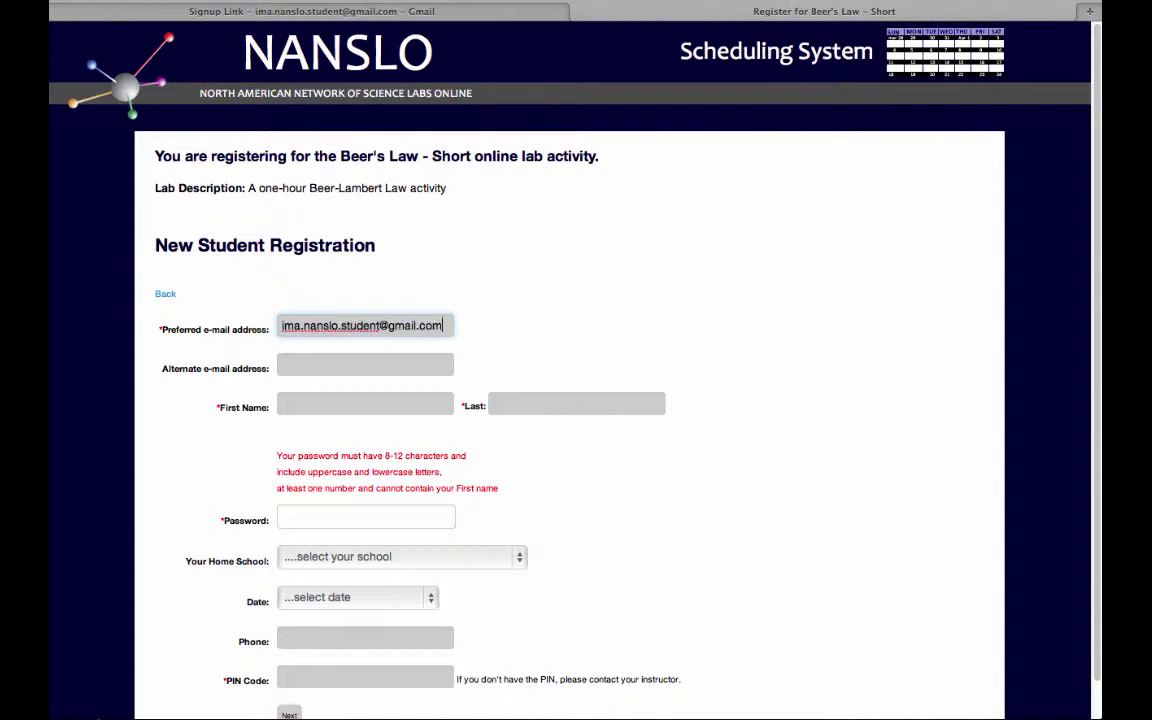
key("Tab")
type("ima")
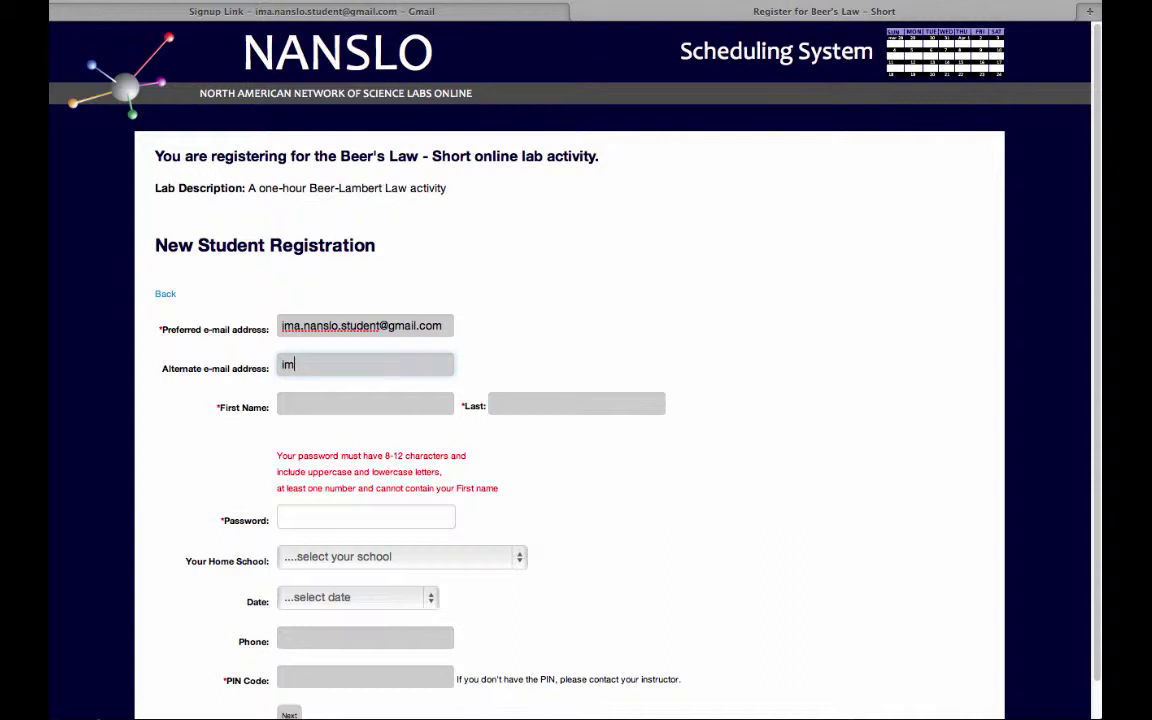
key("BackSpace")
key("BackSpace")
key("BackSpace")
Enter the student's first name, last name and an account password.
left_click(365, 403)
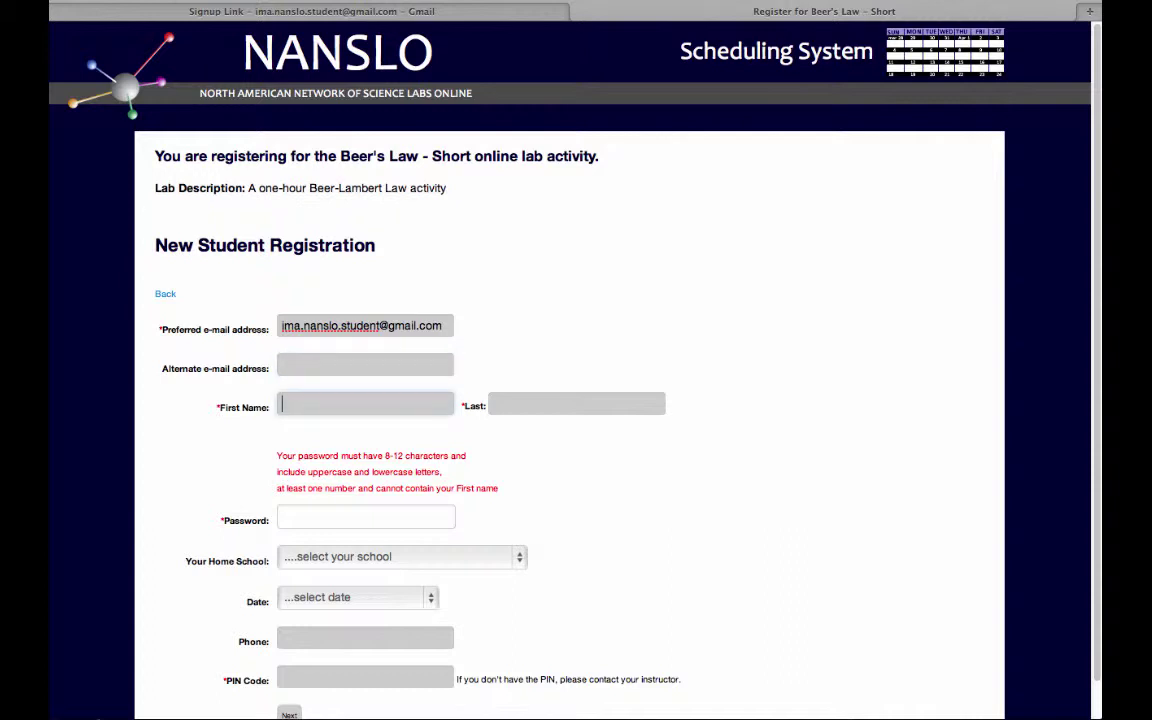
type("ima")
left_click(576, 403)
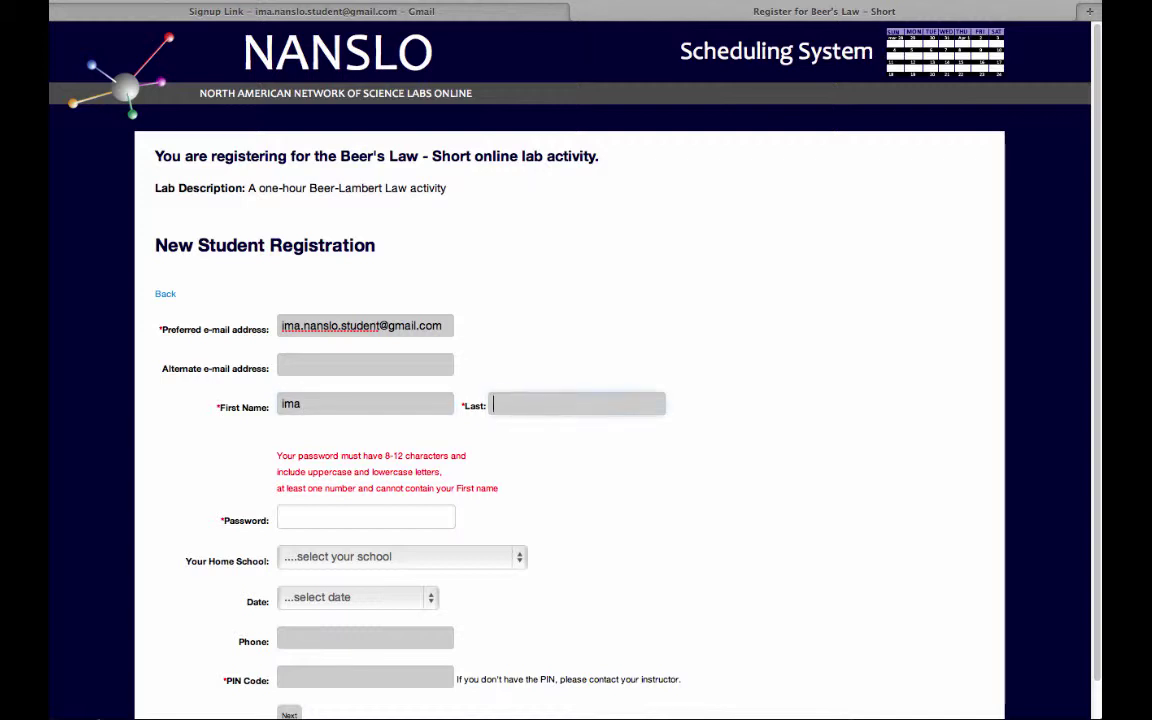
type("student")
left_click(337, 518)
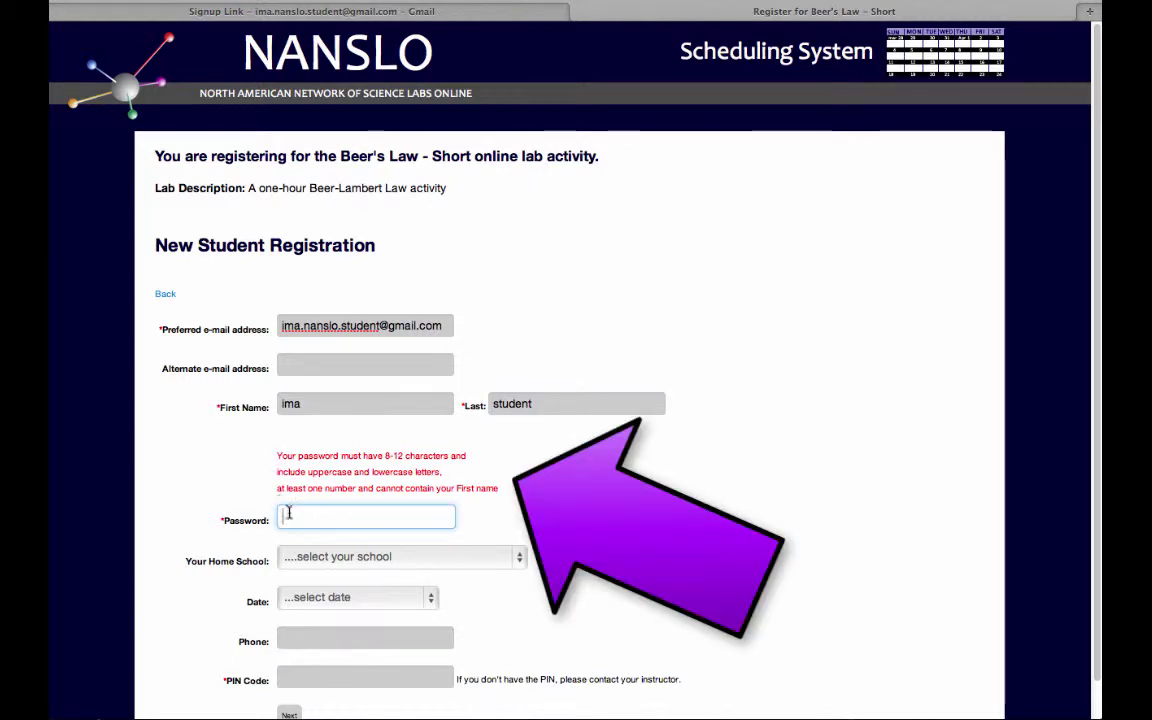
type("Student1")
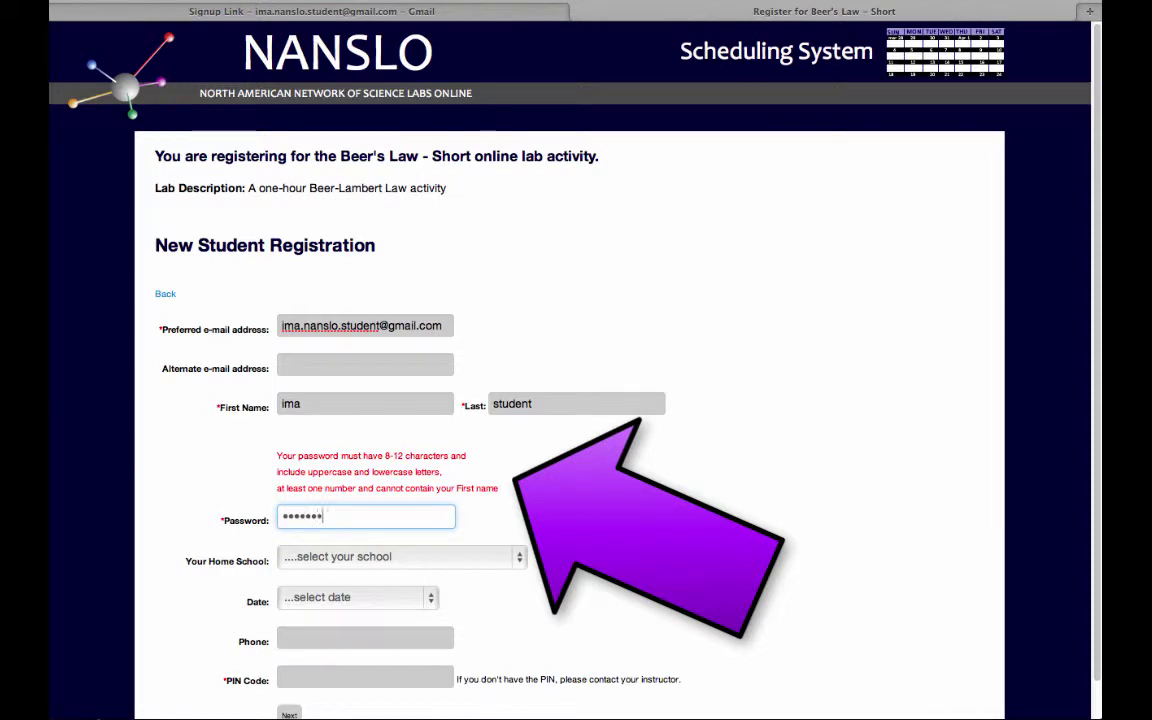
scroll(311, 501, "down", 2)
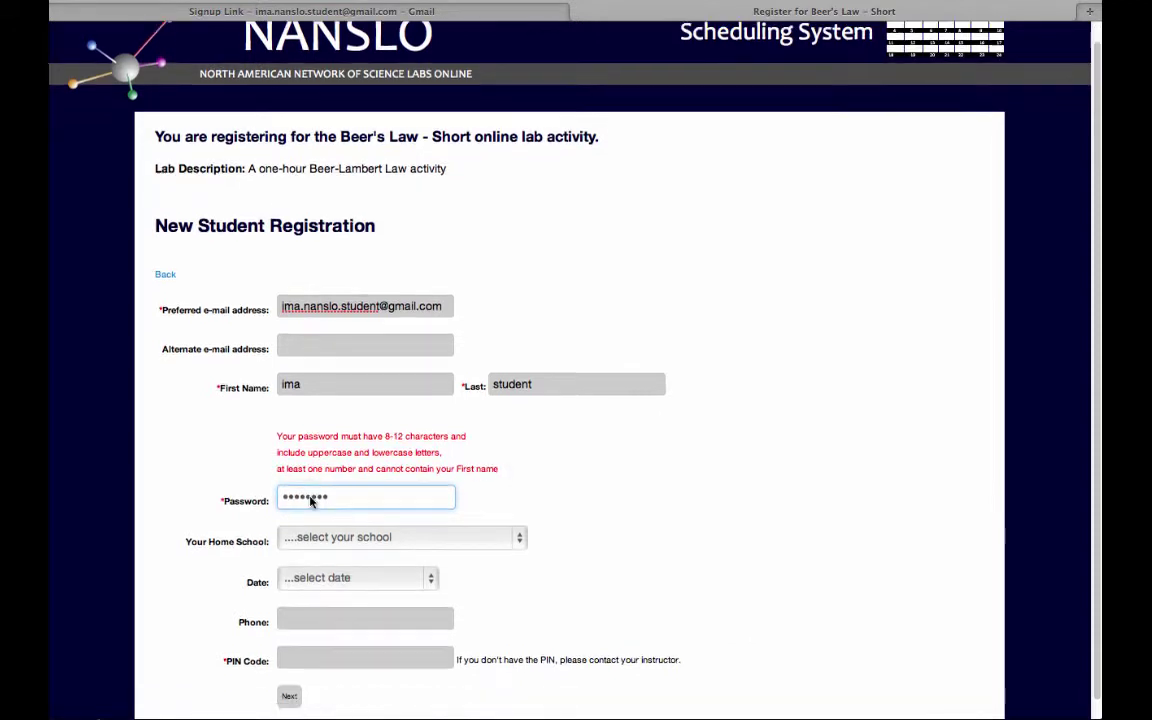
Choose Otero Junior College, lab date November 17, 2014 - Mon, and paste the copied PIN.
left_click(325, 521)
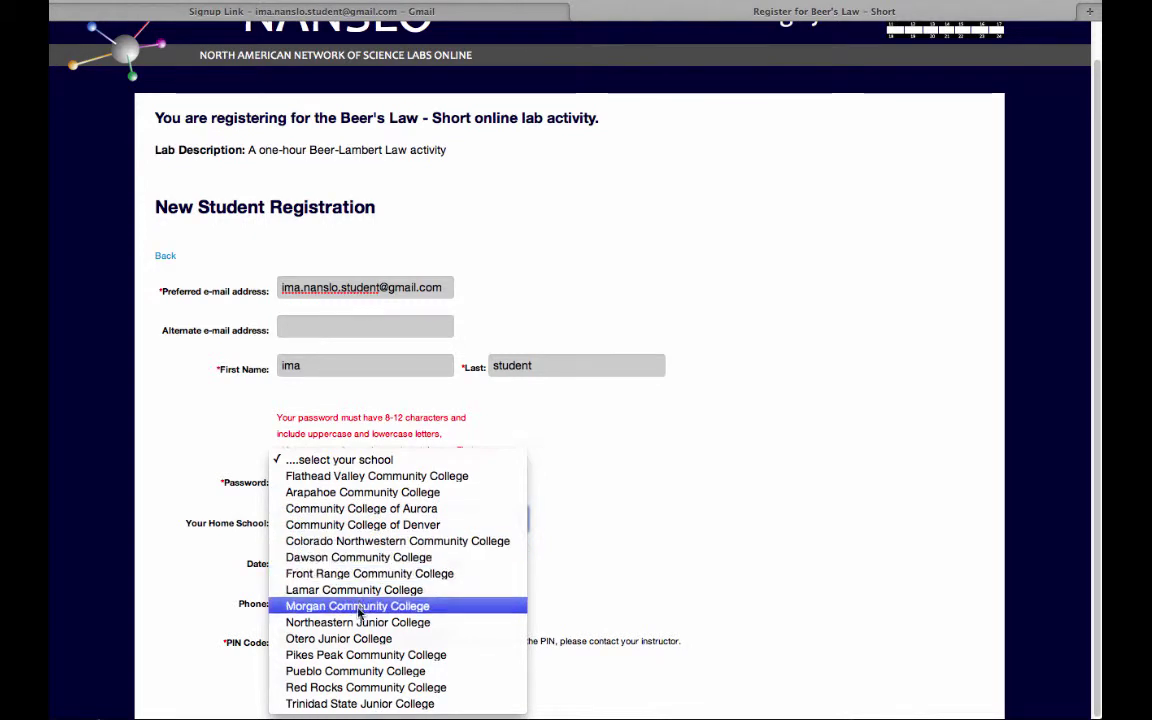
left_click(354, 643)
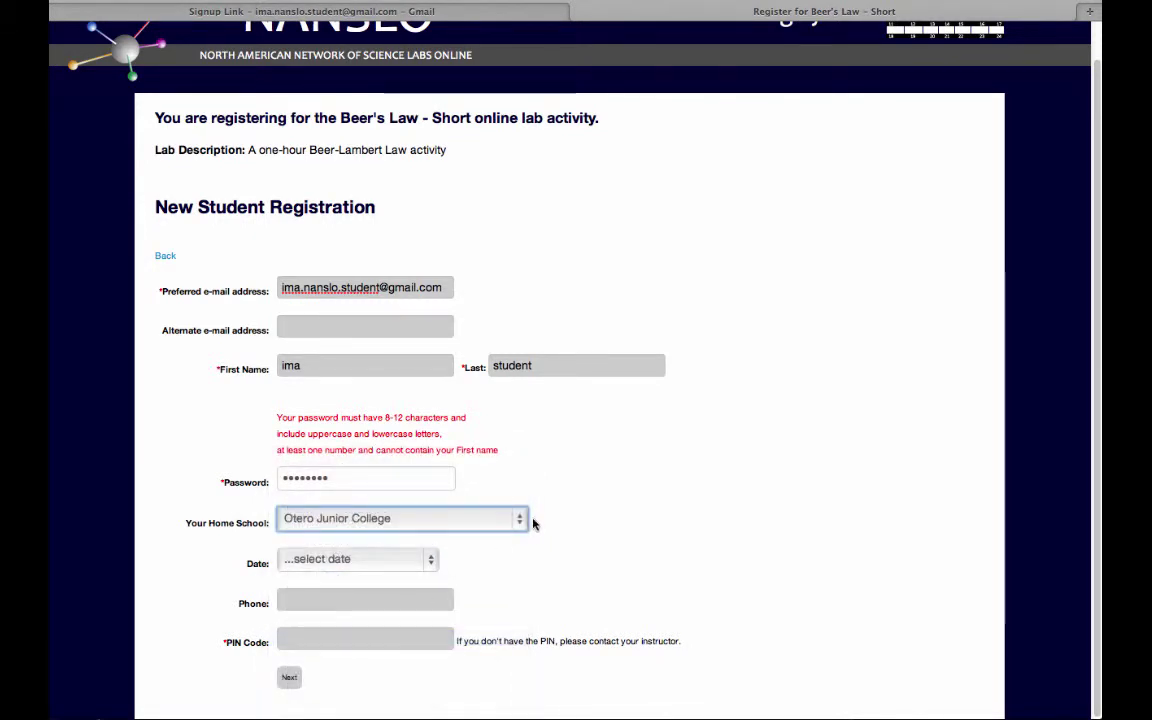
left_click(345, 561)
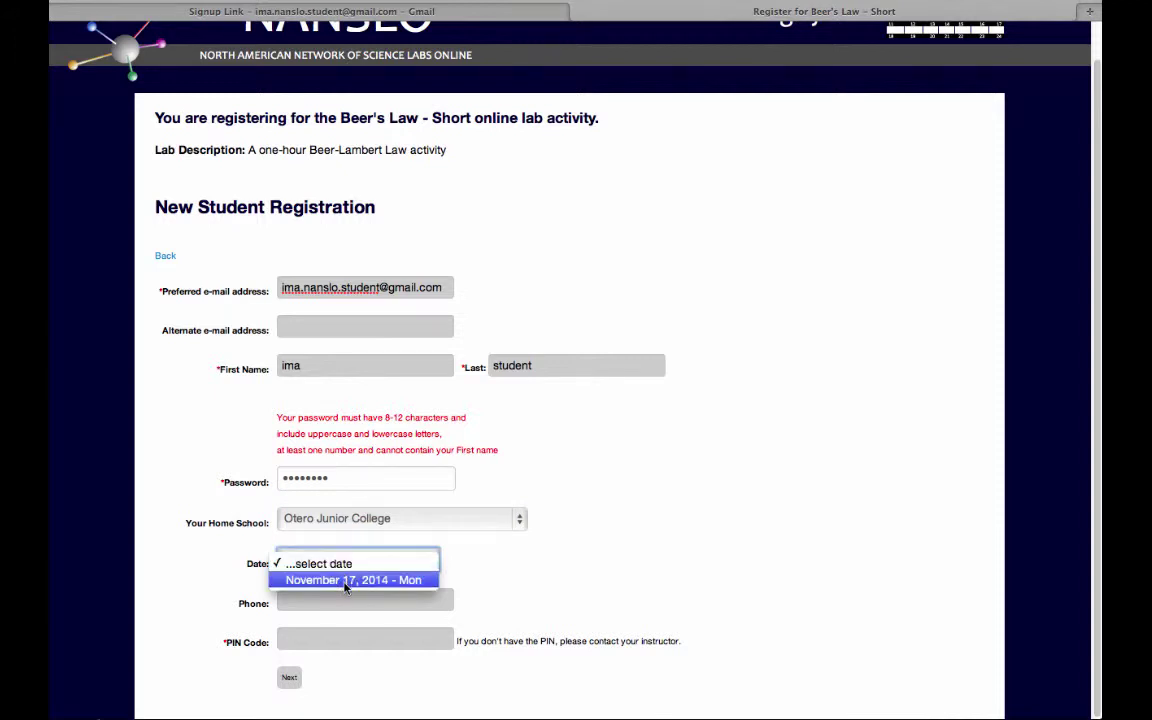
left_click(345, 582)
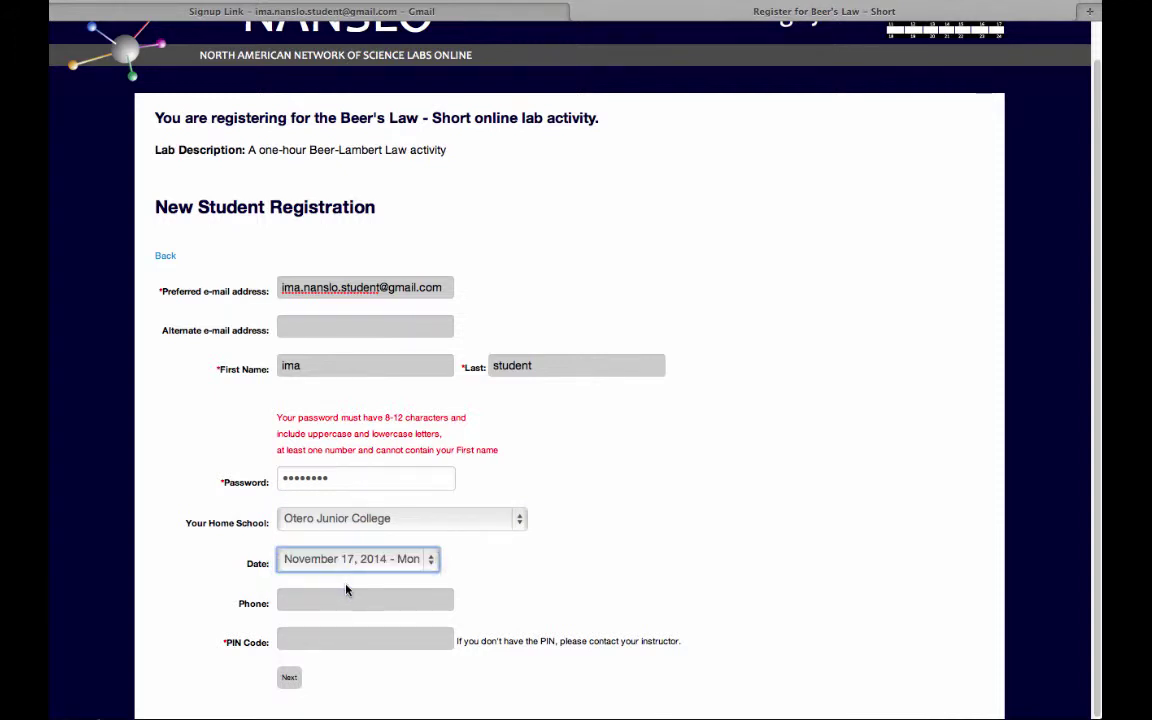
left_click(310, 640)
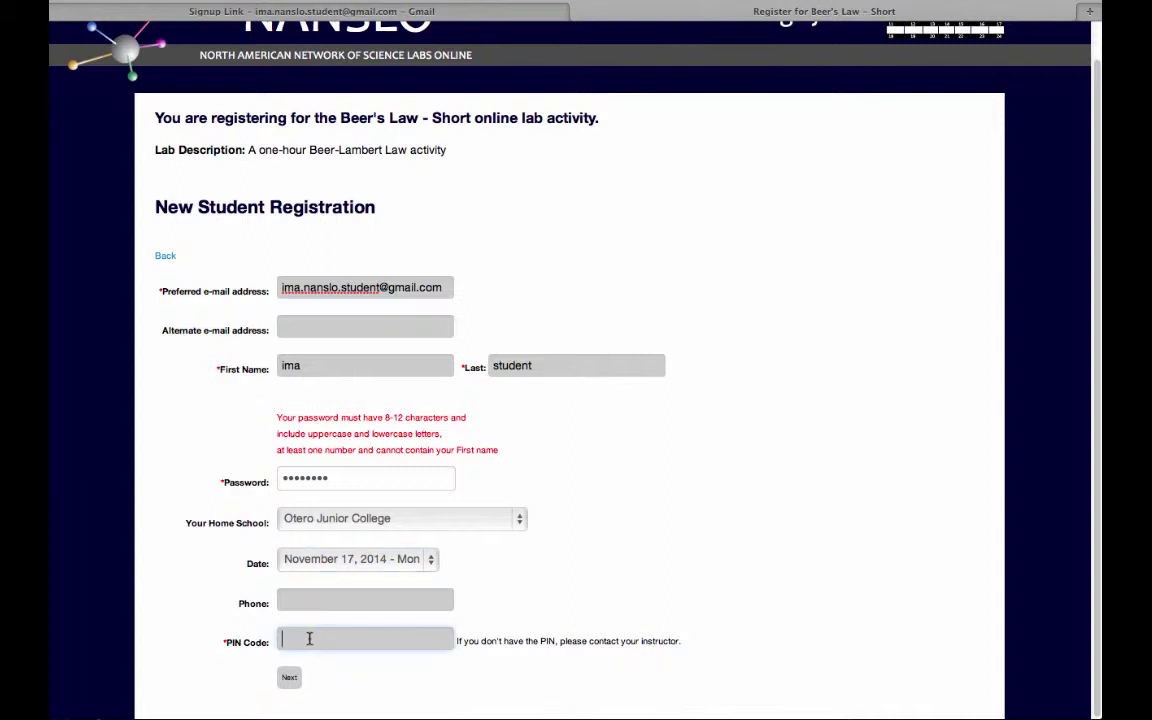
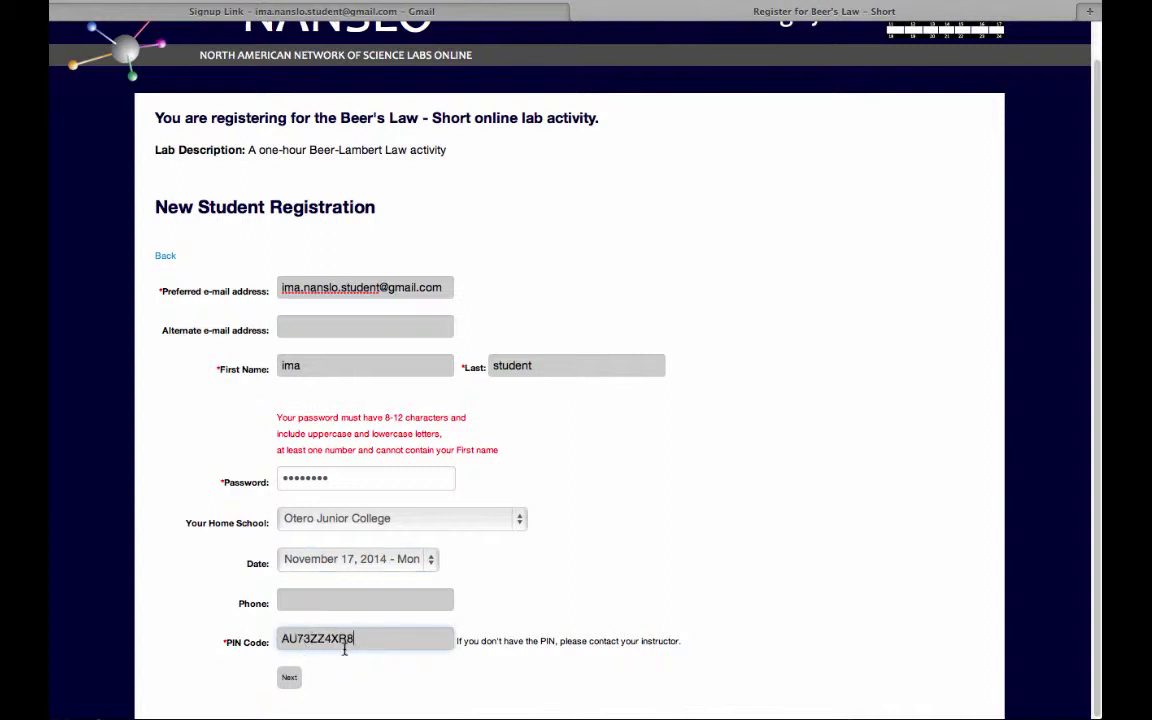
Submit the registration and pick the 5:00 pm - 6:00 pm Spectrometer LabViewA timeblock.
left_click(287, 679)
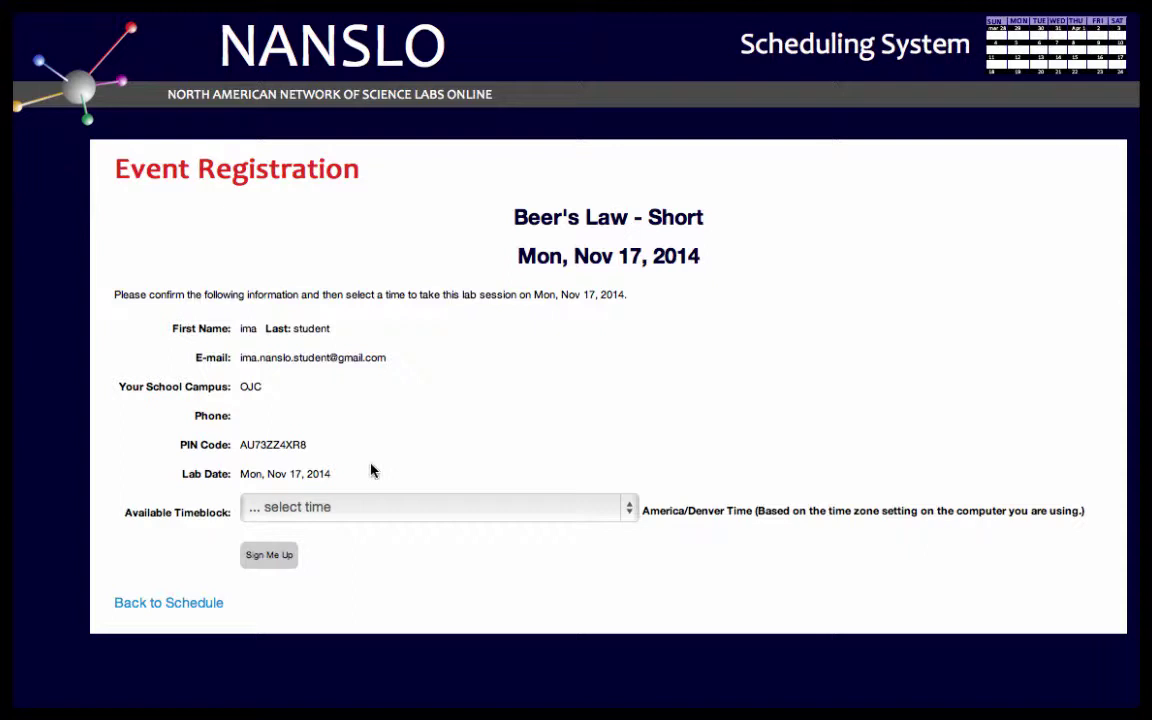
left_click(371, 511)
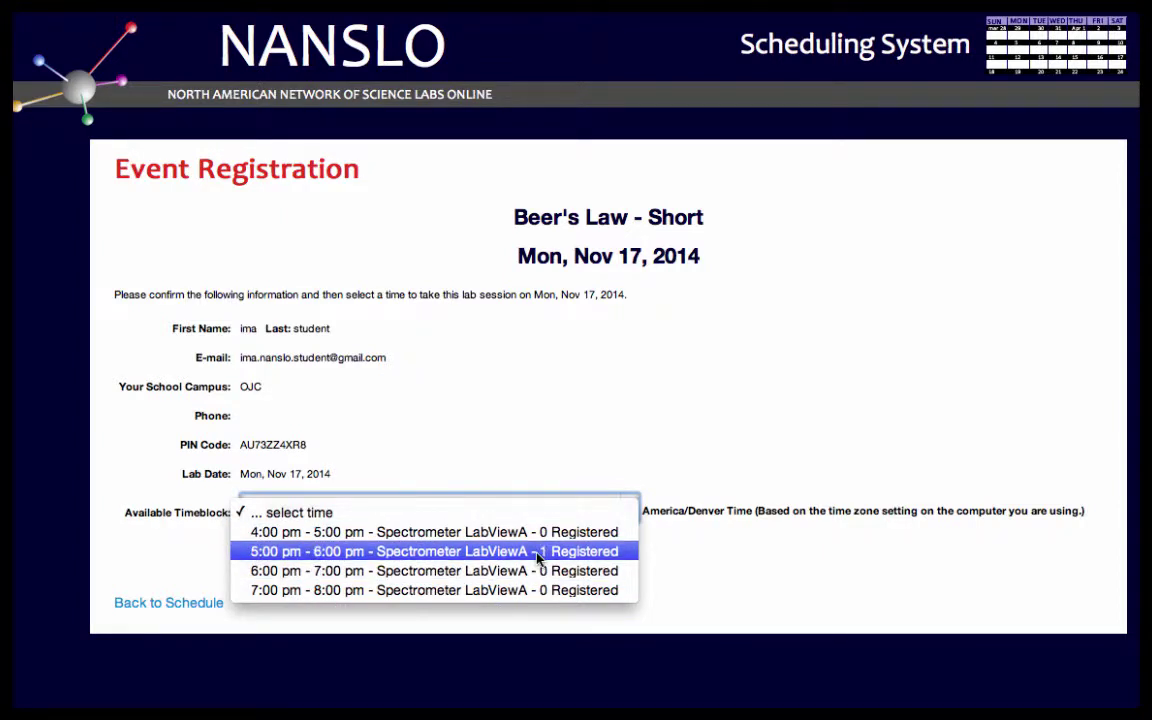
left_click(538, 553)
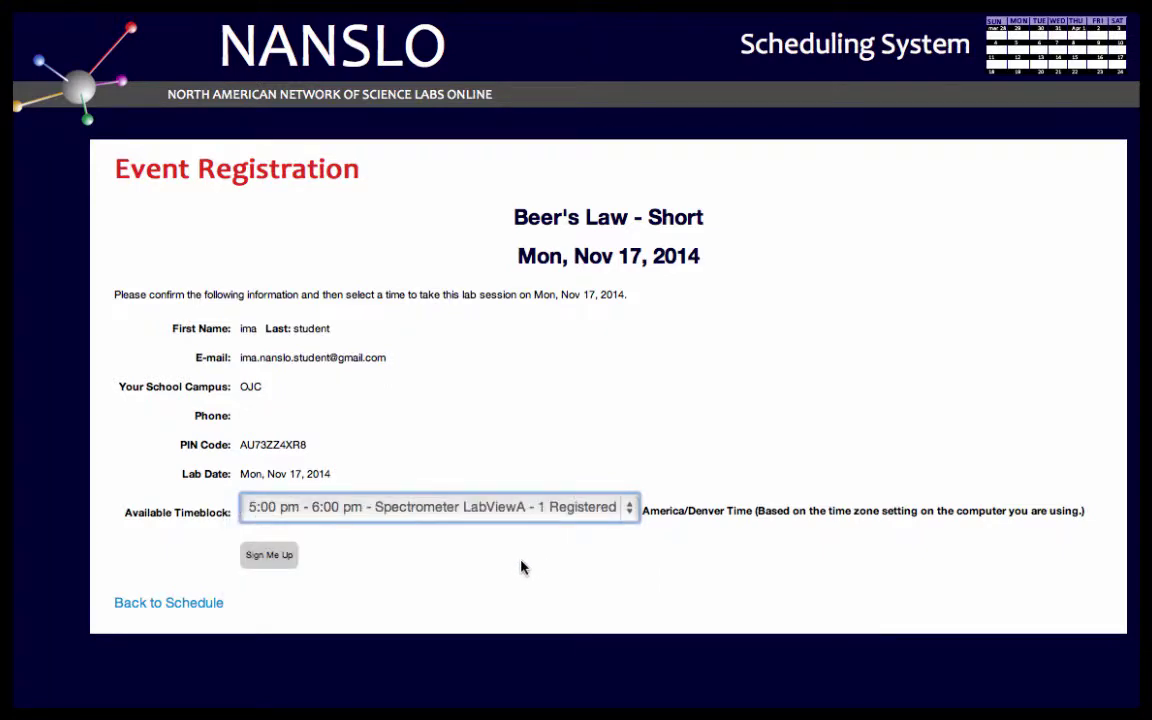
Sign up for the chosen November 17, 5:00 pm Beer's Law - Short timeblock.
left_click(272, 558)
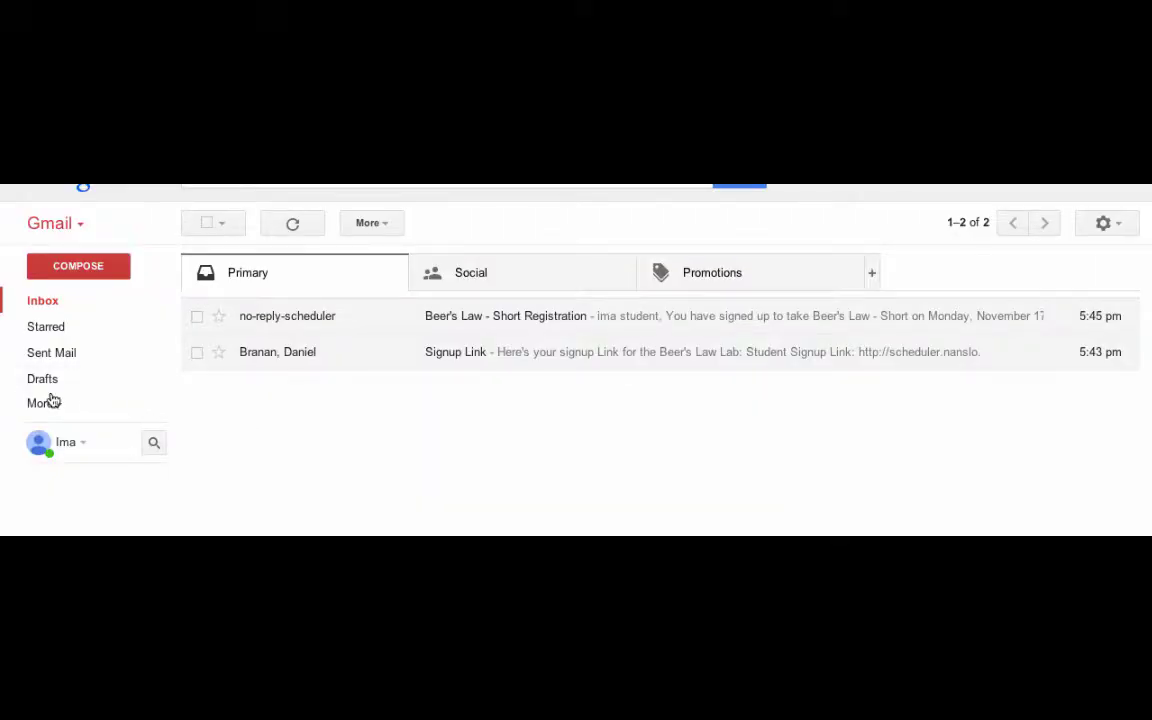
Find the Confirmation of NANSLO Scheduling System Account email in Spam, unmark it, and return to Inbox.
left_click(45, 404)
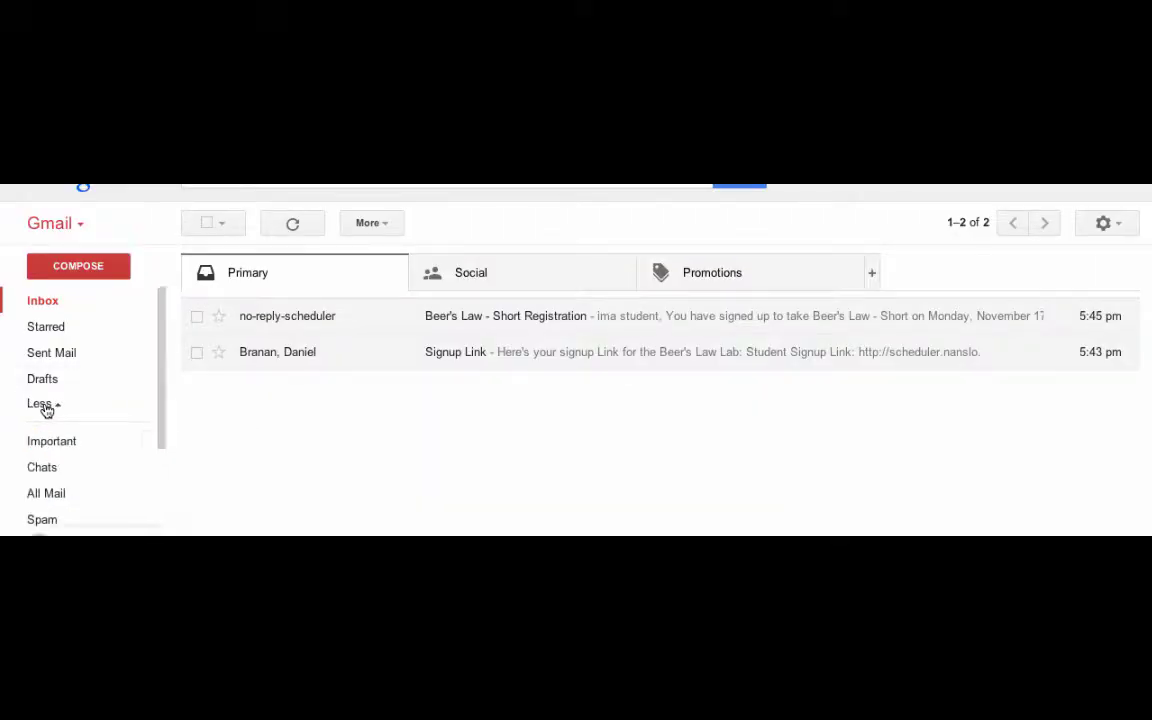
left_click(44, 522)
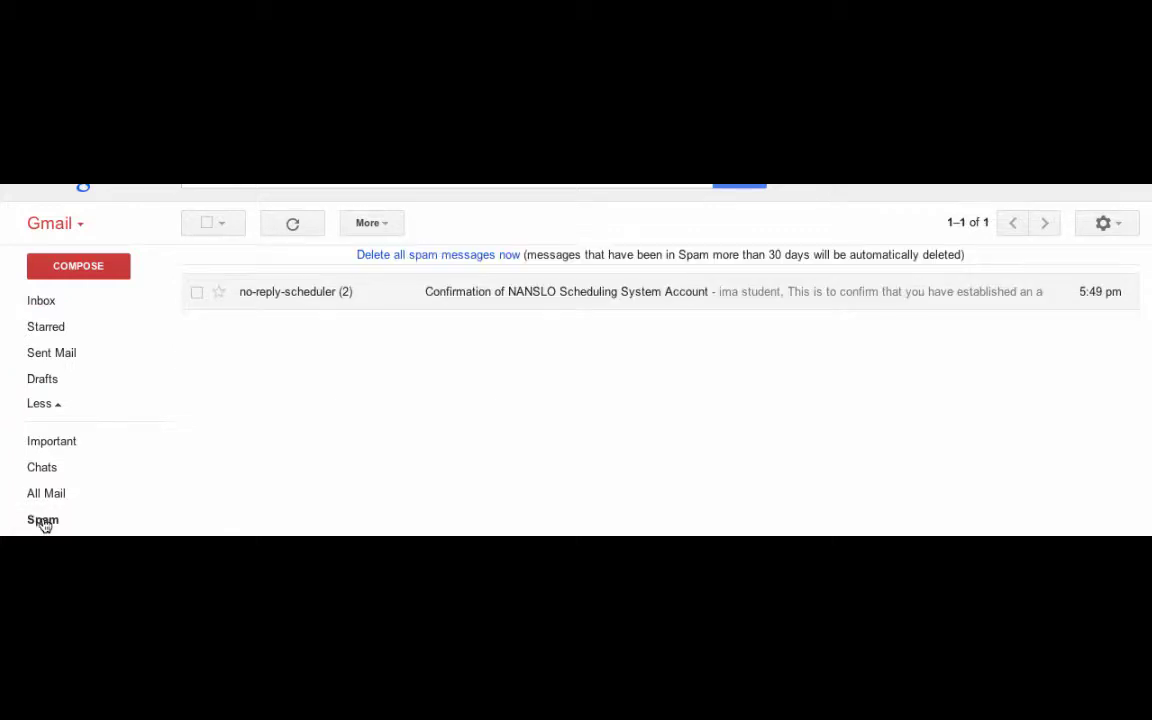
left_click(314, 293)
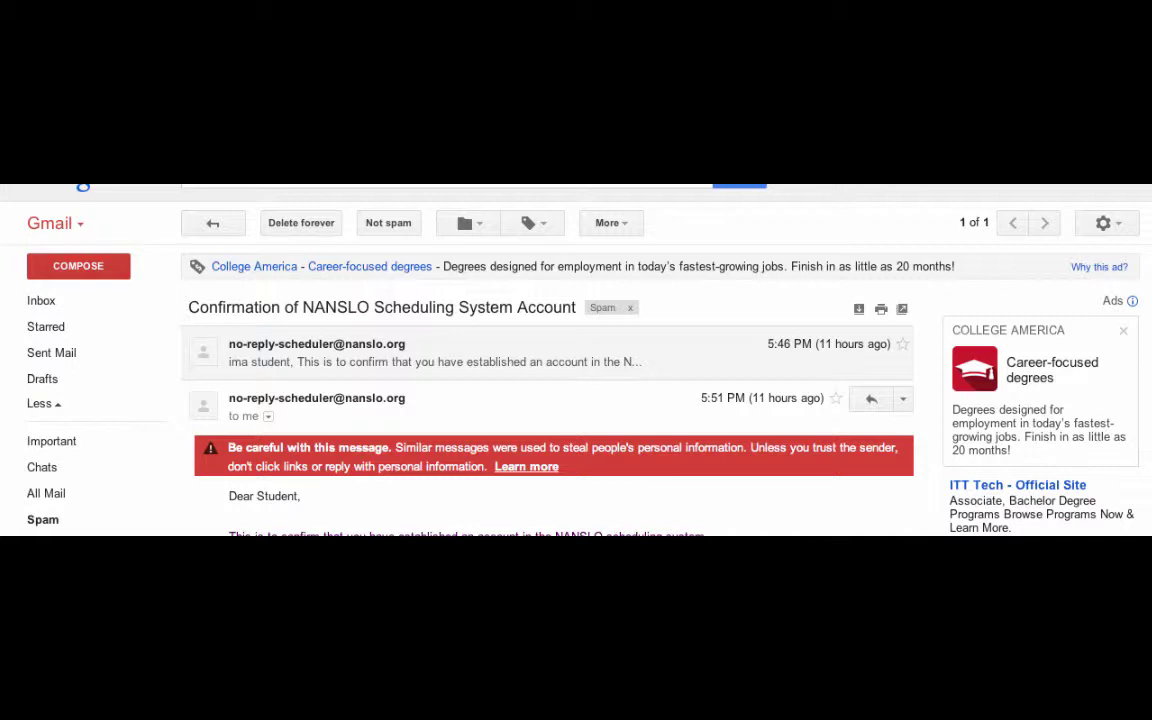
left_click(631, 311)
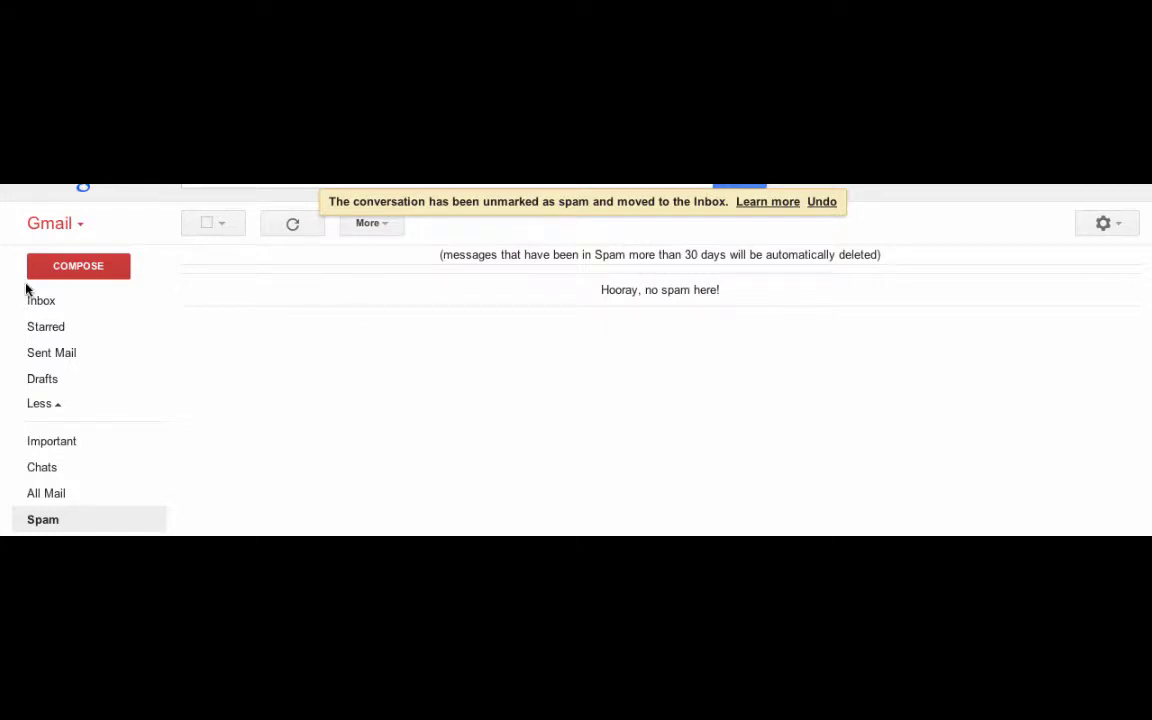
left_click(47, 310)
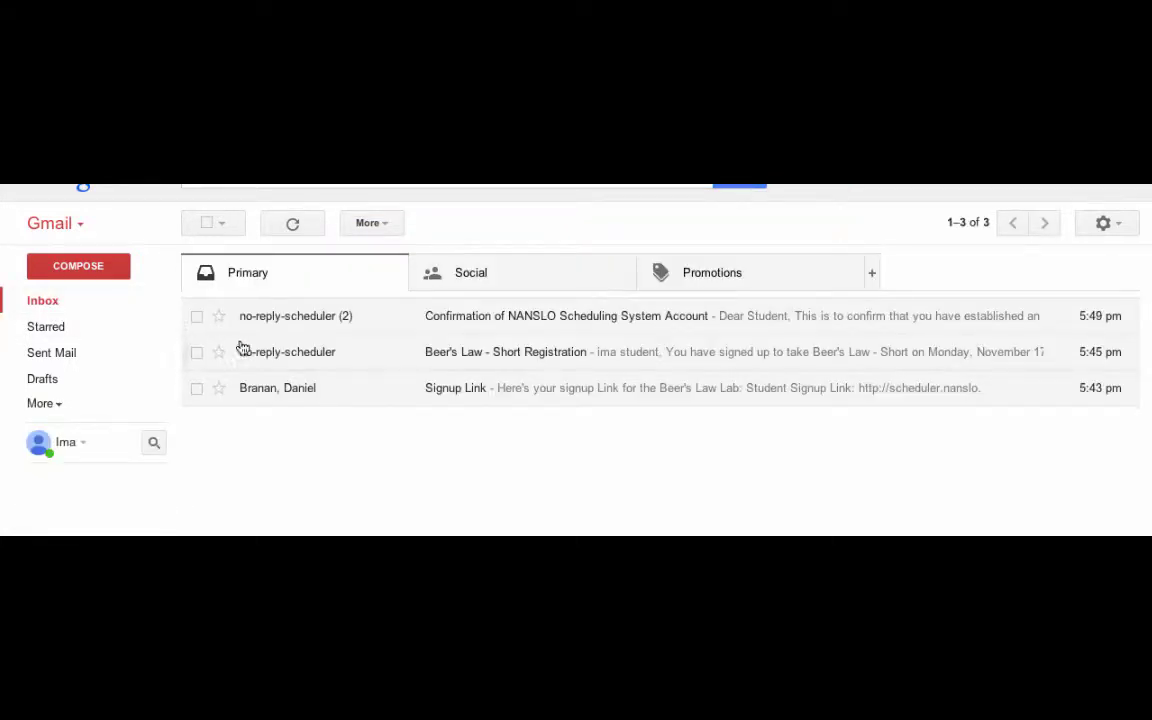
mouse_move(300, 318)
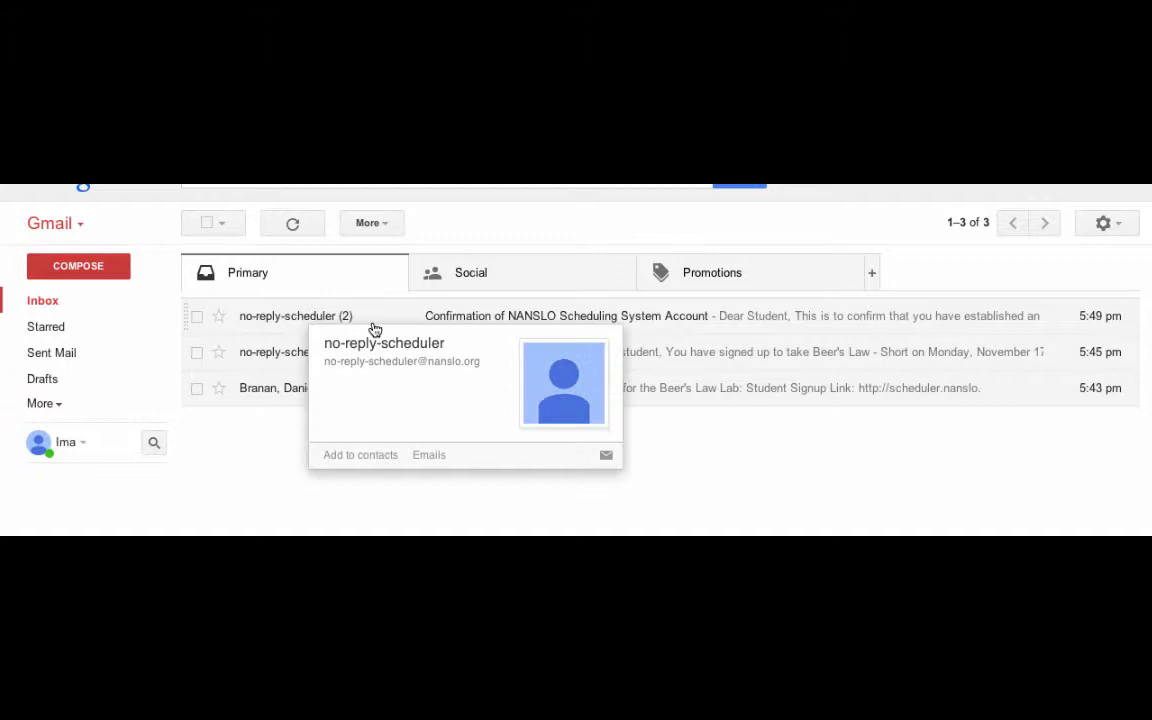
left_click(374, 326)
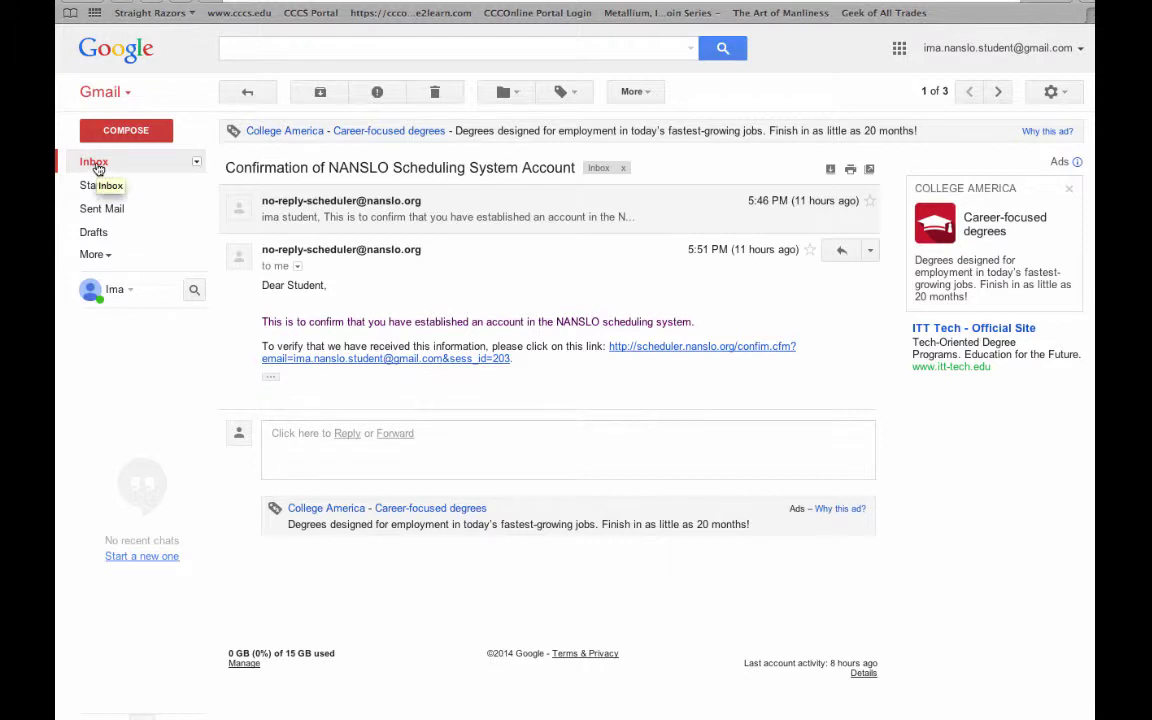
left_click(95, 163)
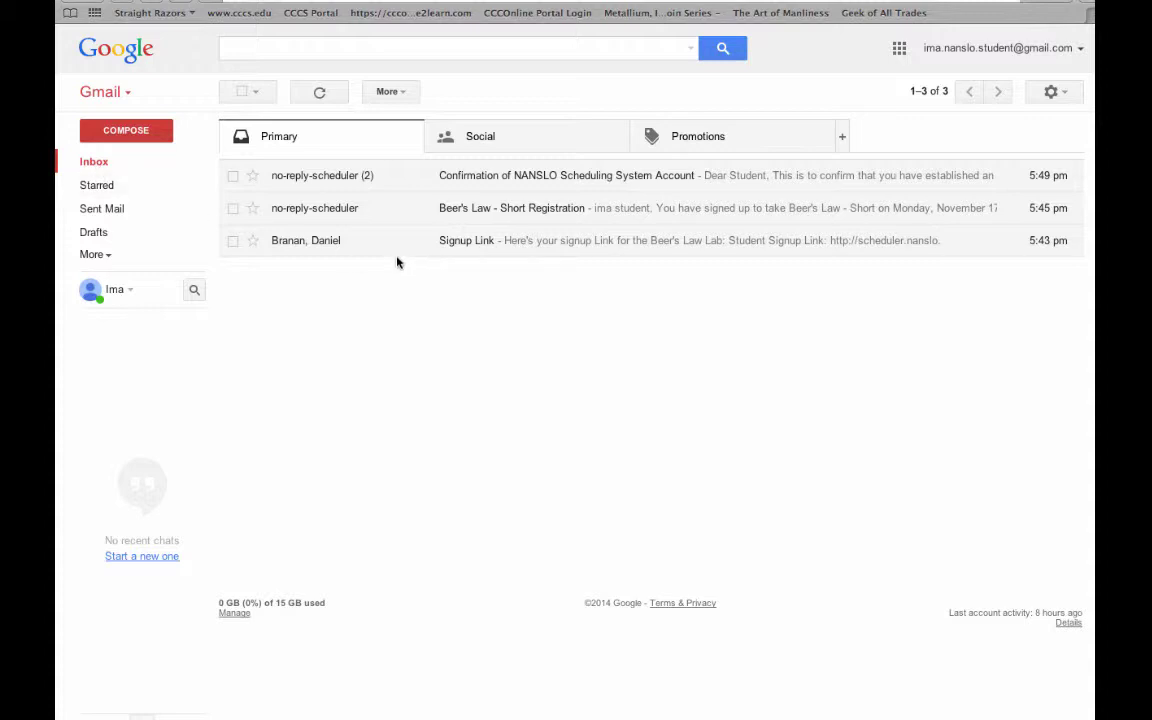
Open the Beer's Law - Short Registration email and read down to its Citrix Receiver instructions.
left_click(471, 212)
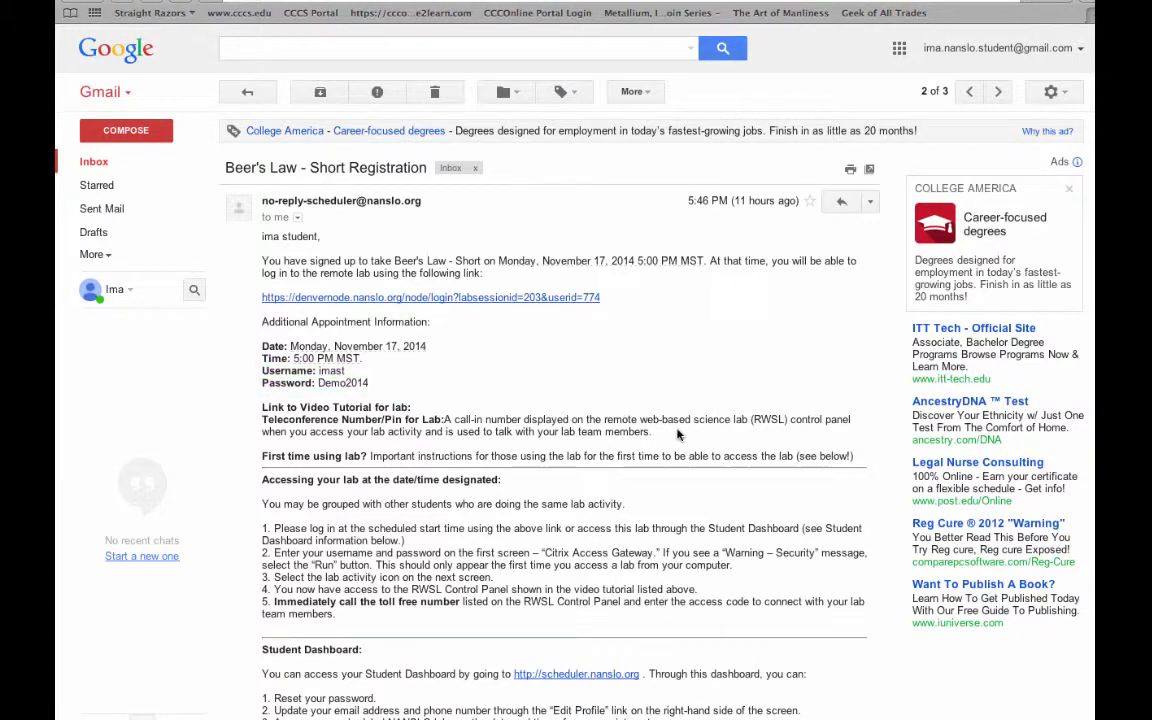
scroll(677, 434, "down", 1)
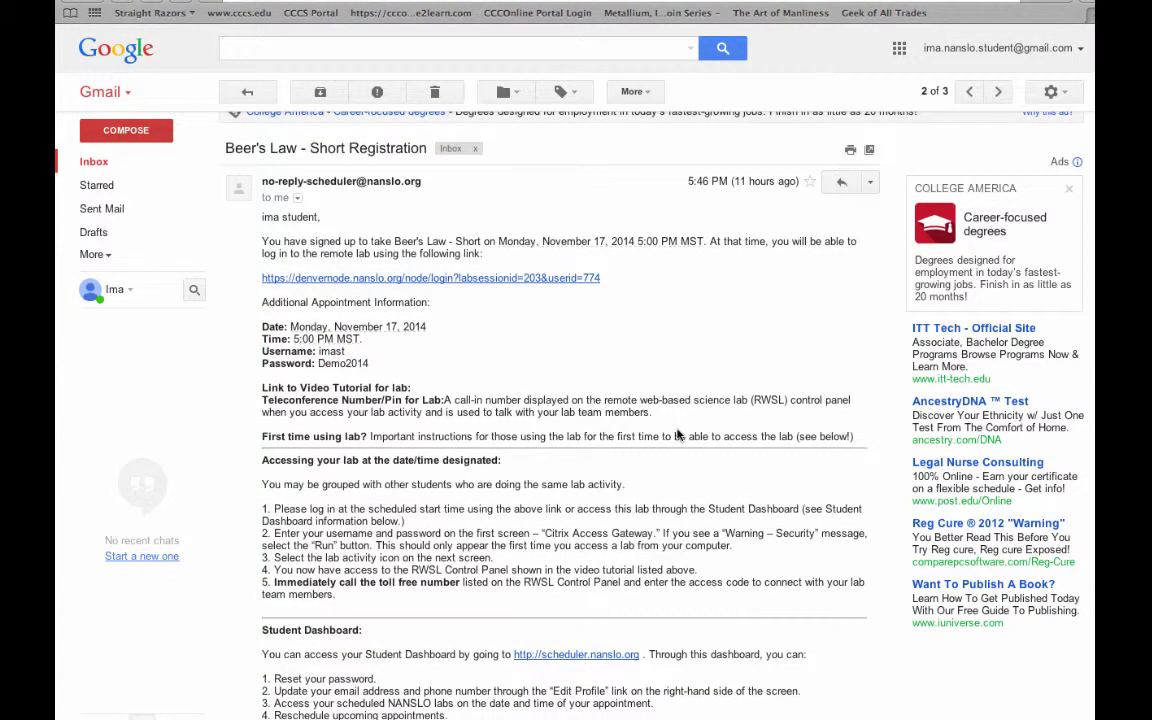
scroll(677, 434, "down", 3)
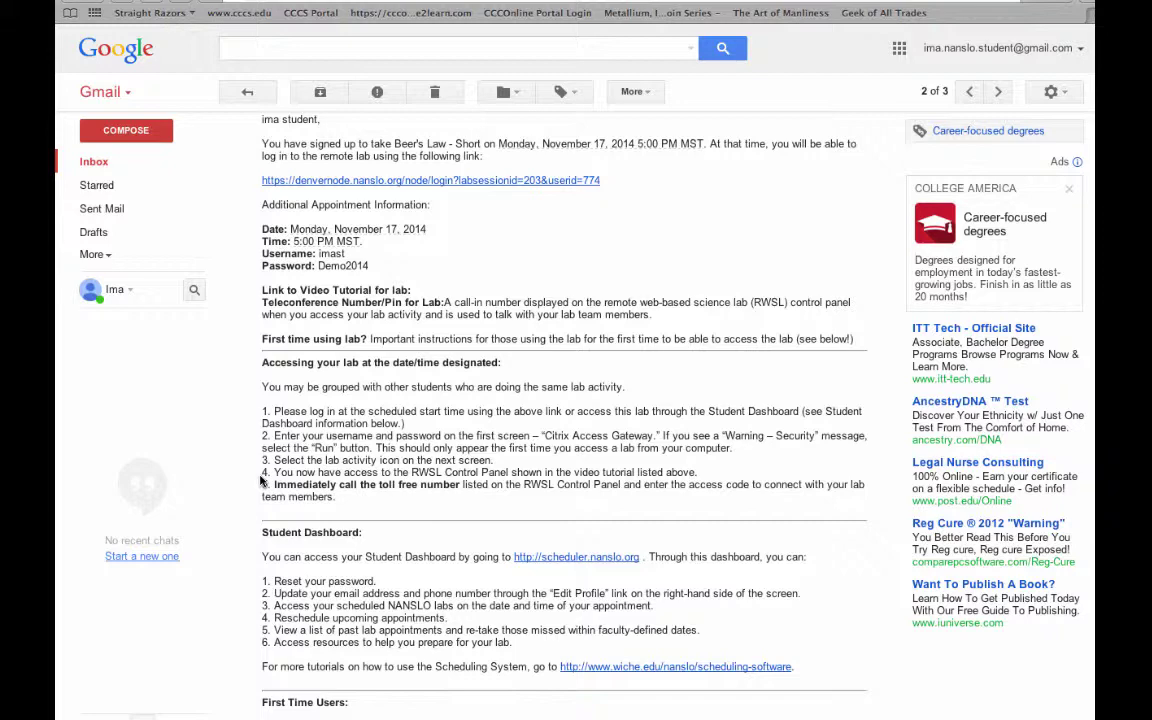
scroll(260, 481, "down", 1)
scroll(260, 481, "down", 4)
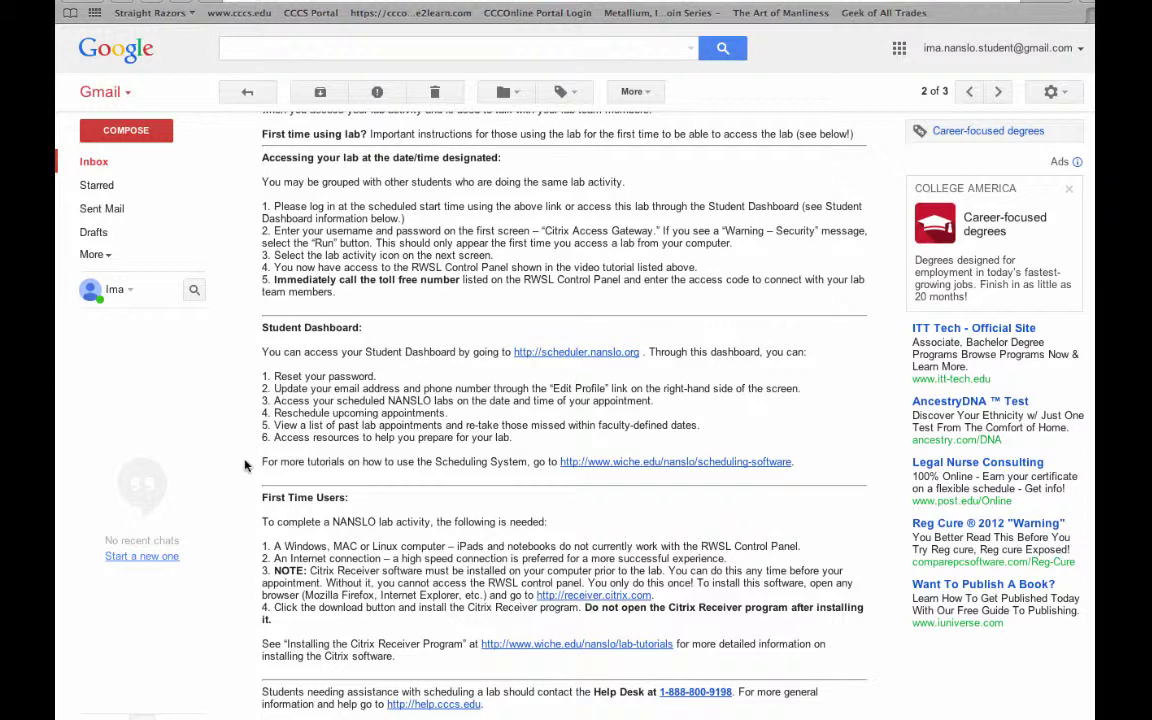
scroll(245, 465, "down", 2)
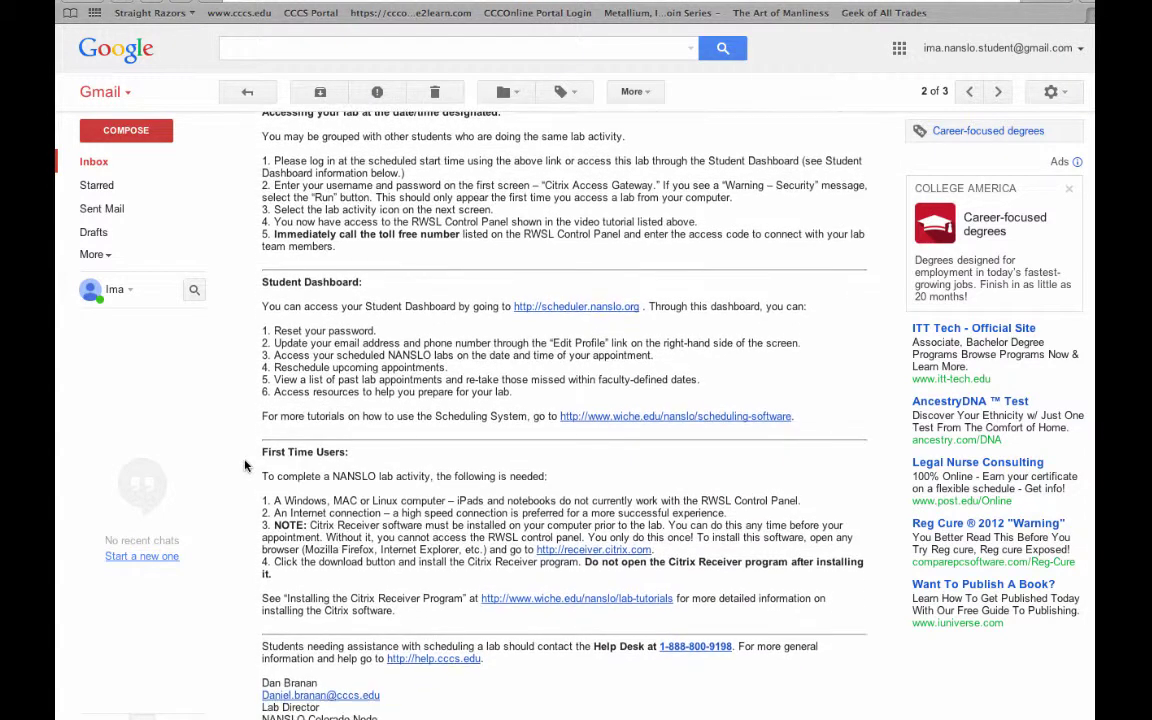
scroll(245, 465, "down", 1)
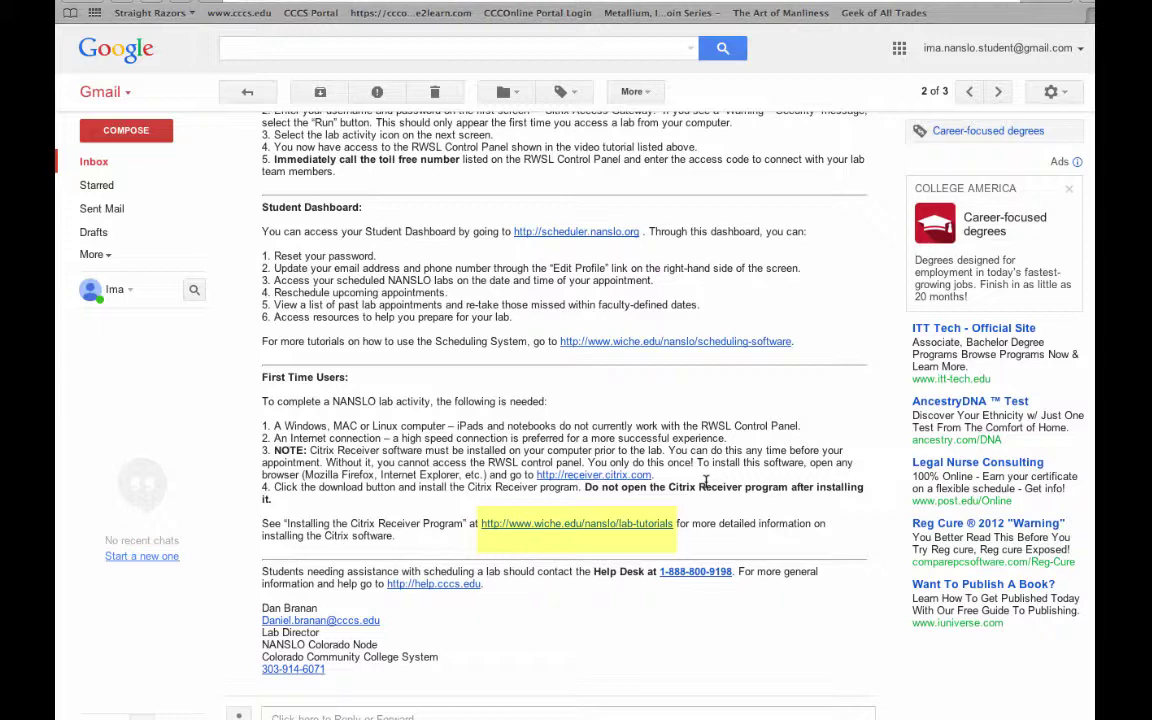
scroll(706, 482, "up", 5)
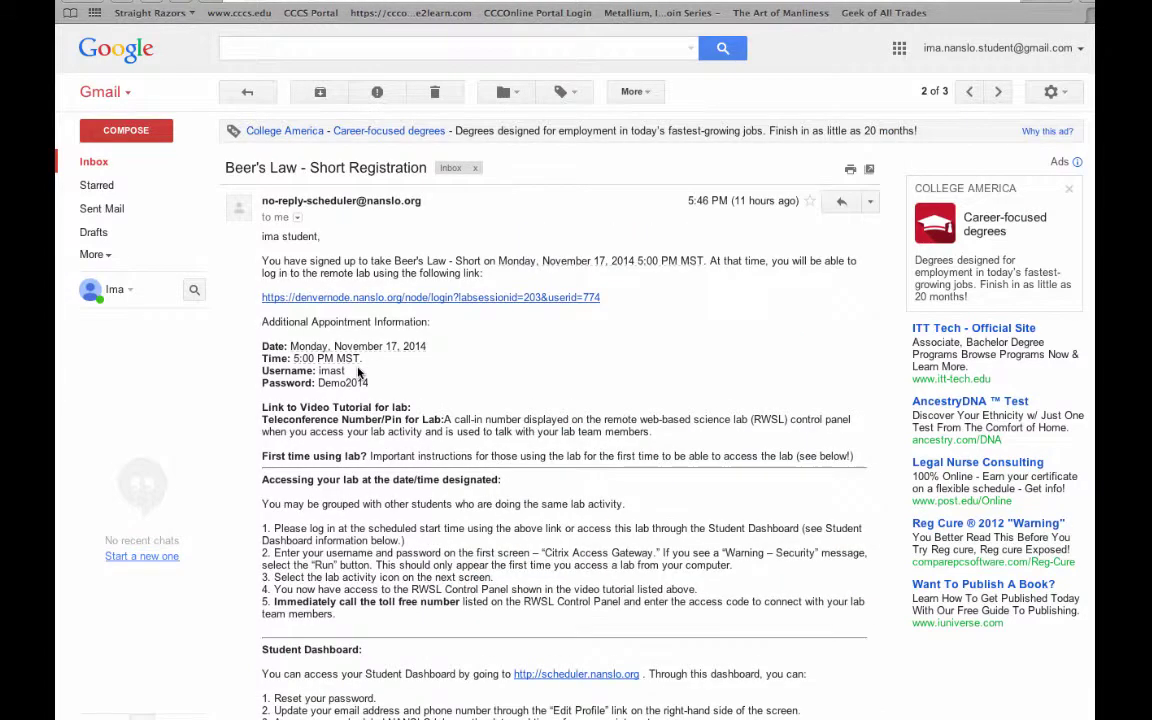